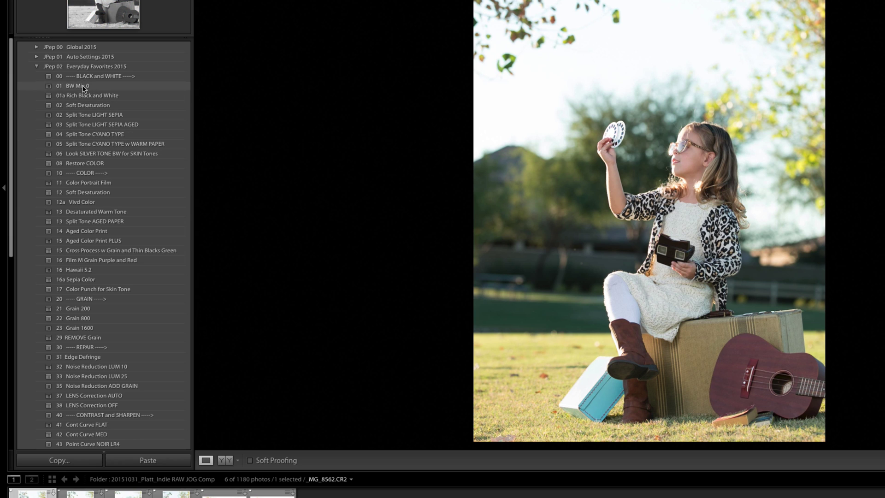
- Apply BW Mix 0, Cyanotype split tone, Grain 800, Cont Curve MED and Strong Wide vignette, then quit
{"action": "left_click", "coordinate": [82, 86]}
{"action": "left_click", "coordinate": [134, 144]}
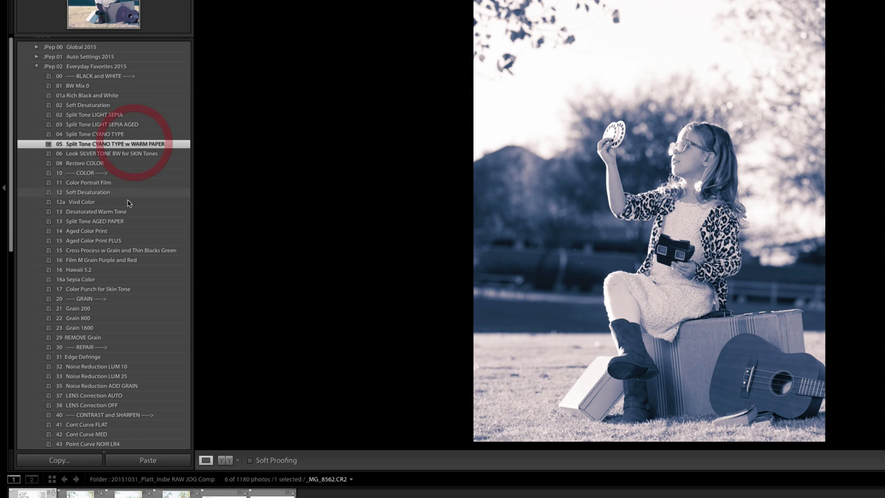
{"action": "scroll", "coordinate": [125, 254], "scroll_direction": "down", "scroll_amount": 3}
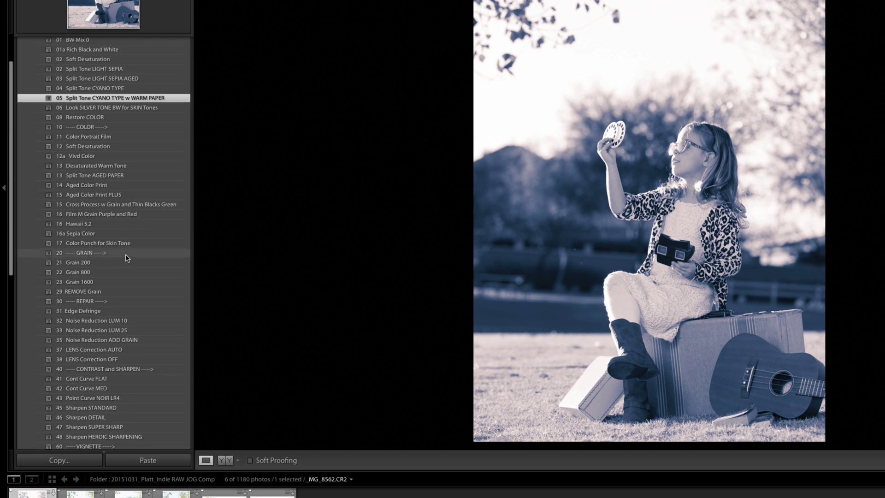
{"action": "left_click", "coordinate": [104, 260]}
{"action": "scroll", "coordinate": [132, 291], "scroll_direction": "down", "scroll_amount": 3}
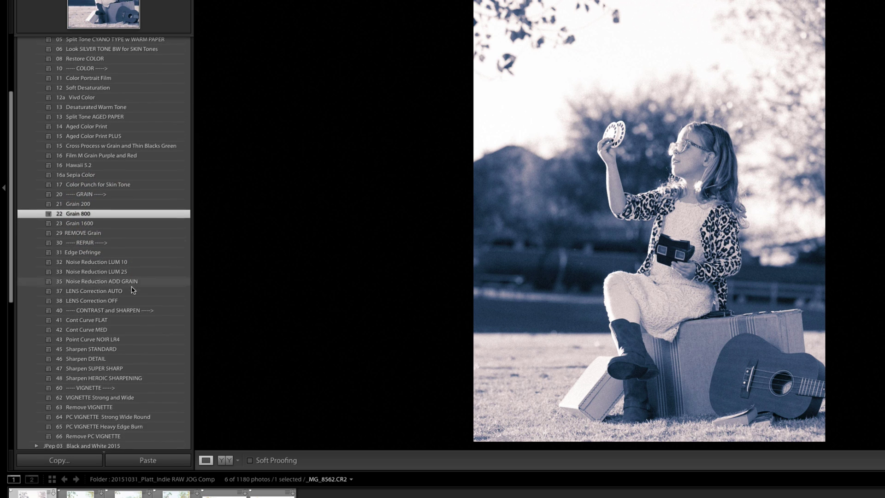
{"action": "left_click", "coordinate": [113, 317]}
{"action": "scroll", "coordinate": [123, 316], "scroll_direction": "down", "scroll_amount": 4}
{"action": "left_click", "coordinate": [125, 313]}
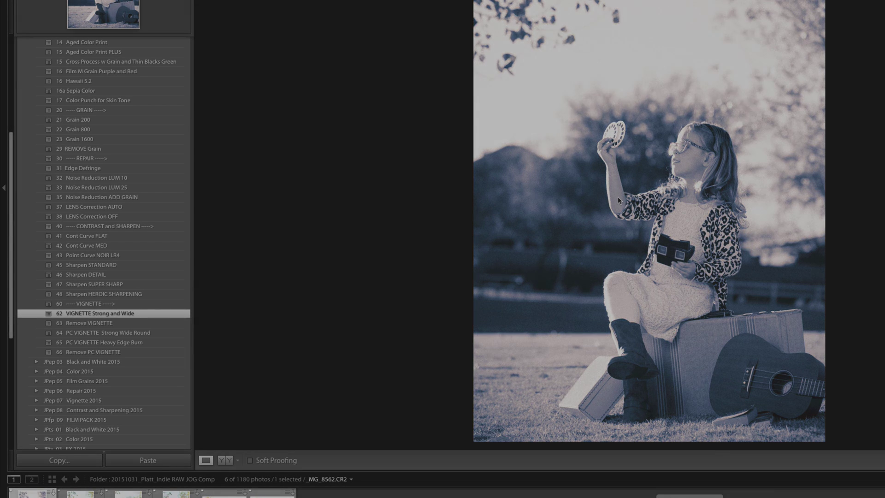
{"action": "key", "text": "super+q"}
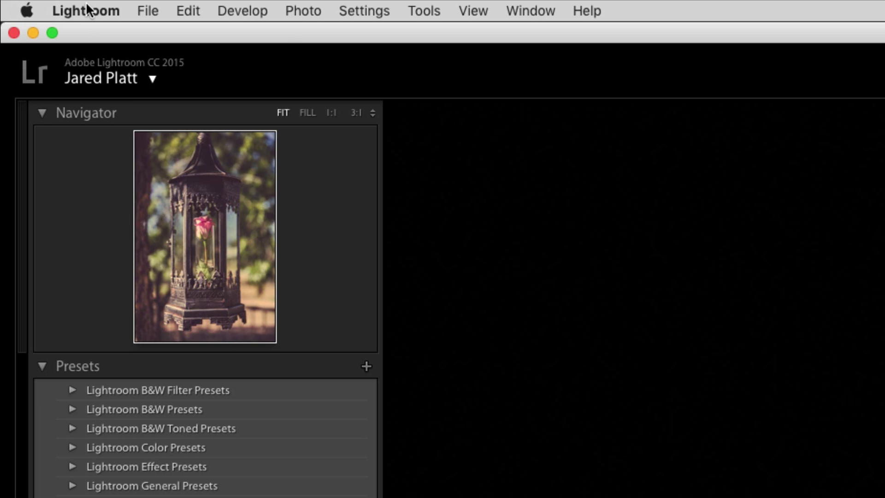
- Open Lightroom's Preferences on the Presets settings and move the window aside
{"action": "left_click", "coordinate": [87, 10]}
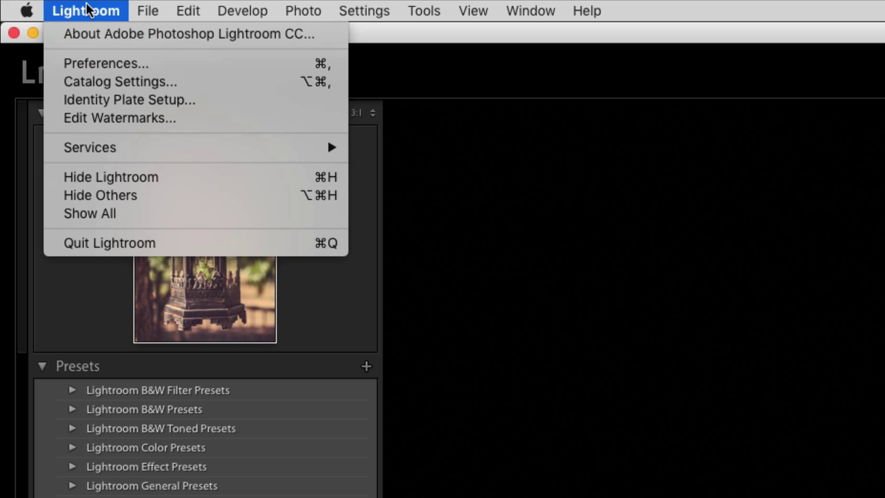
{"action": "left_click", "coordinate": [95, 65]}
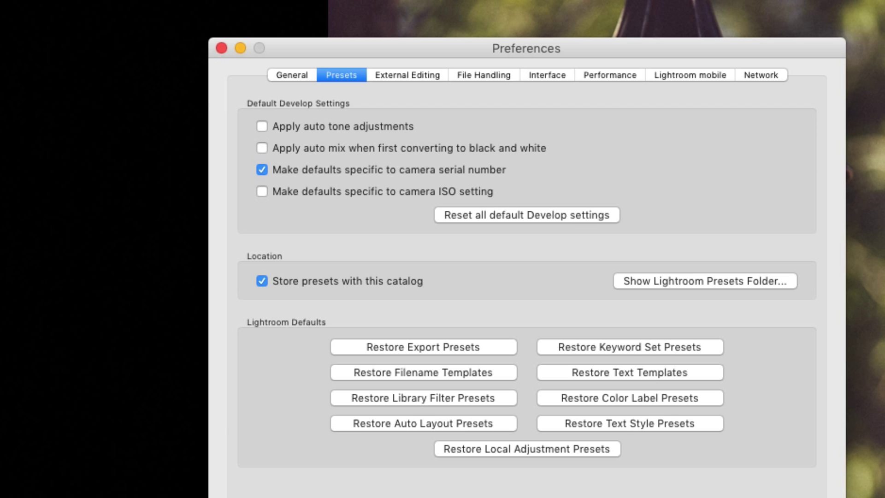
{"action": "left_click_drag", "start_coordinate": [401, 43], "coordinate": [283, 27]}
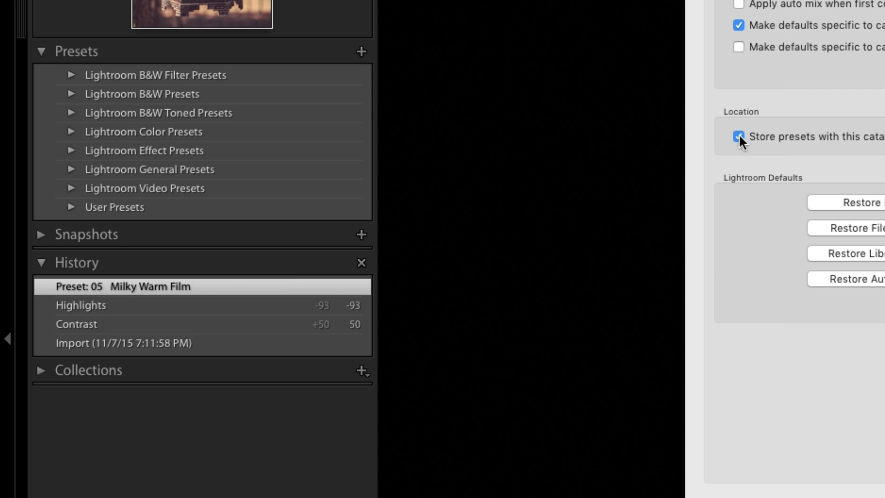
{"action": "left_click", "coordinate": [739, 136]}
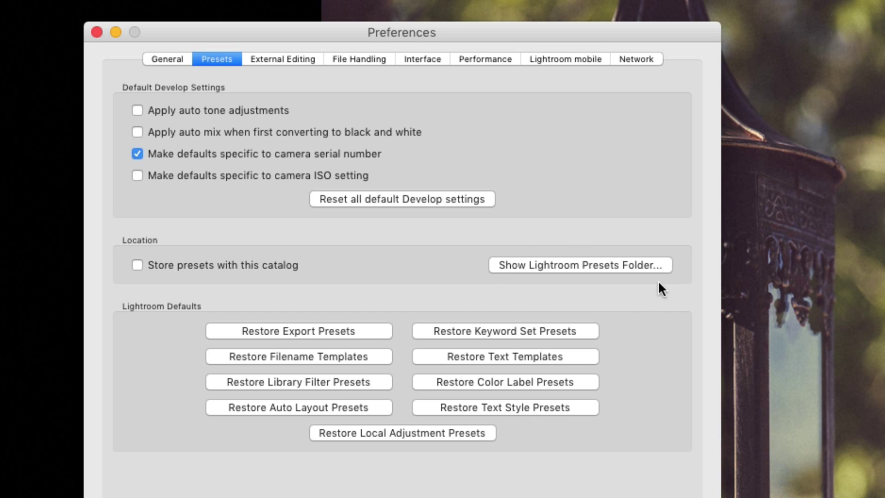
- Reveal the Lightroom presets folder under Application Support › Adobe in Finder
{"action": "left_click", "coordinate": [595, 264]}
{"action": "left_click_drag", "start_coordinate": [570, 59], "coordinate": [547, 63]}
{"action": "scroll", "coordinate": [632, 272], "scroll_direction": "down", "scroll_amount": 5}
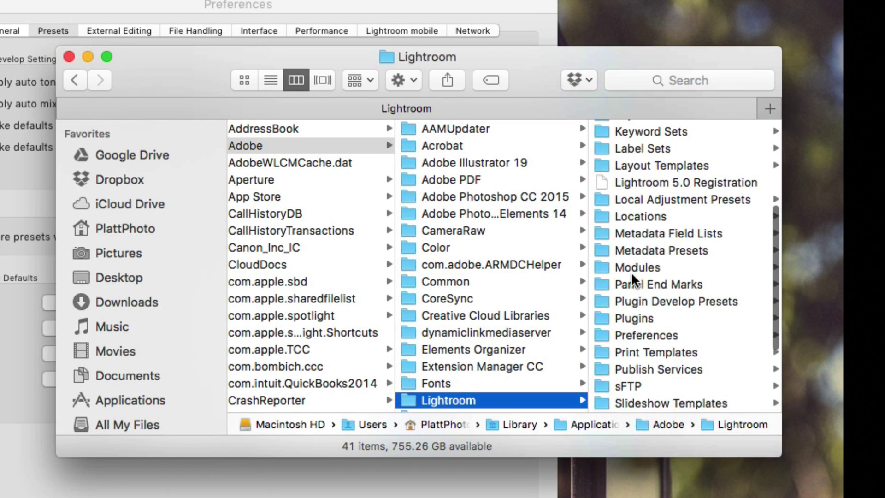
{"action": "scroll", "coordinate": [629, 277], "scroll_direction": "up", "scroll_amount": 5}
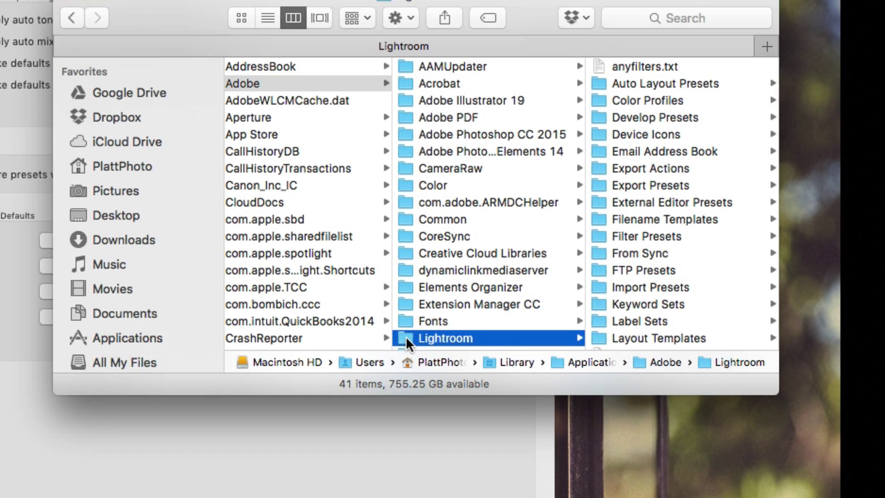
- Copy the Lightroom folder from the Adobe folder
{"action": "left_click", "coordinate": [407, 399]}
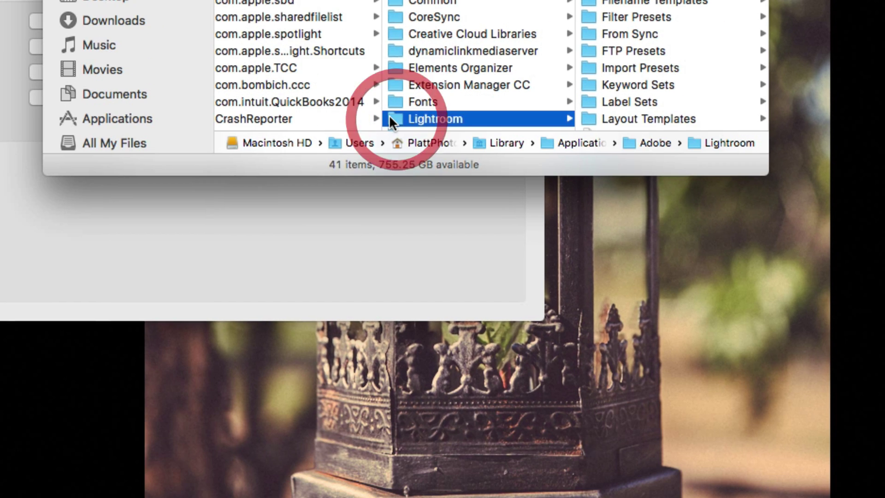
{"action": "right_click", "coordinate": [407, 400]}
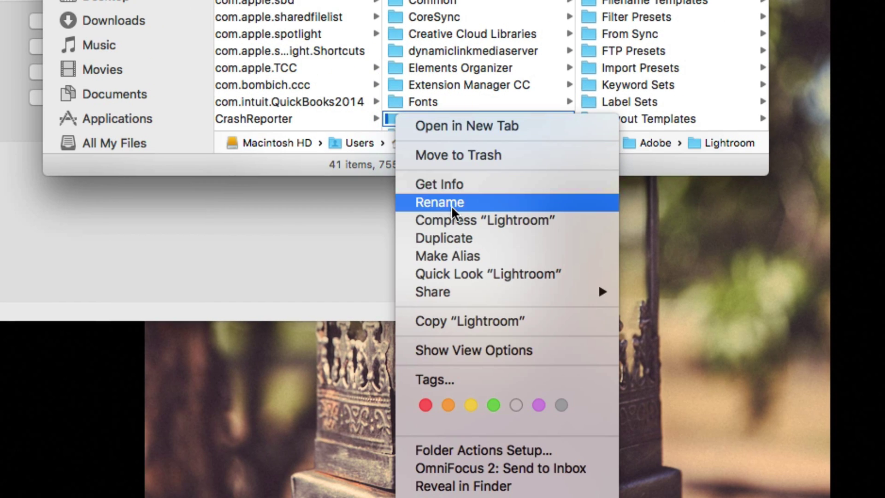
{"action": "left_click", "coordinate": [465, 318]}
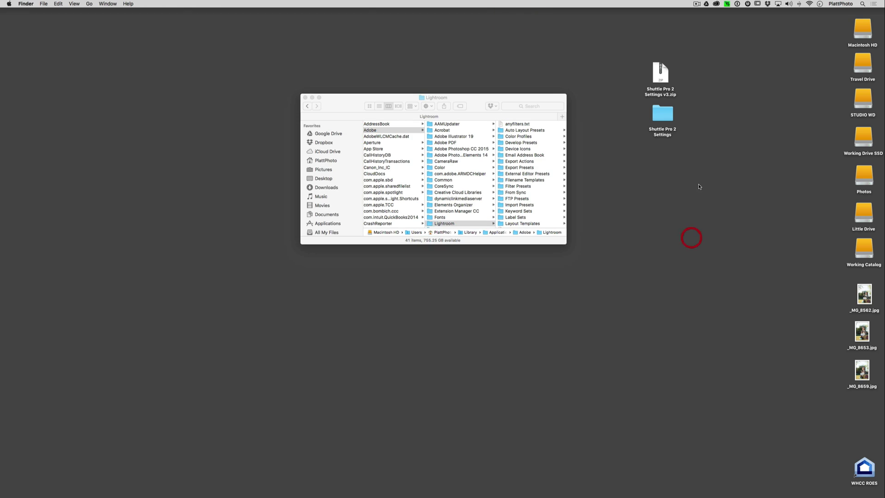
- Paste the copied Lightroom folder onto the desktop and drag it into place
{"action": "right_click", "coordinate": [647, 272]}
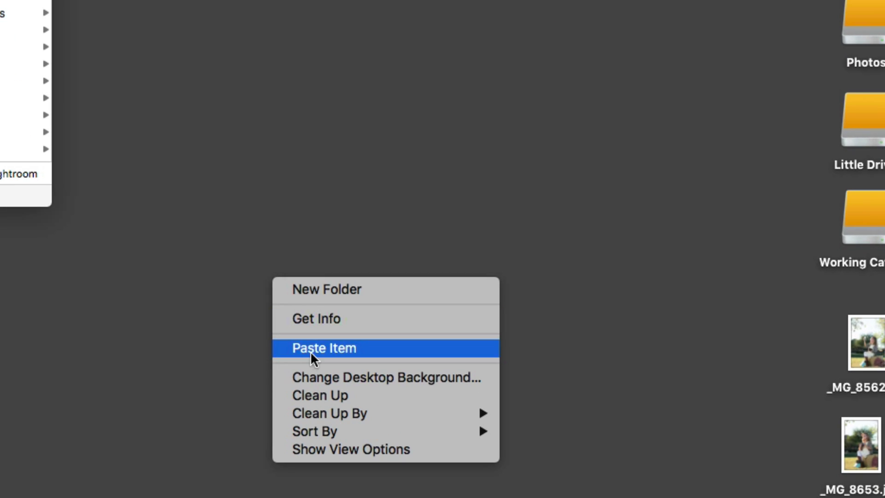
{"action": "left_click", "coordinate": [664, 296]}
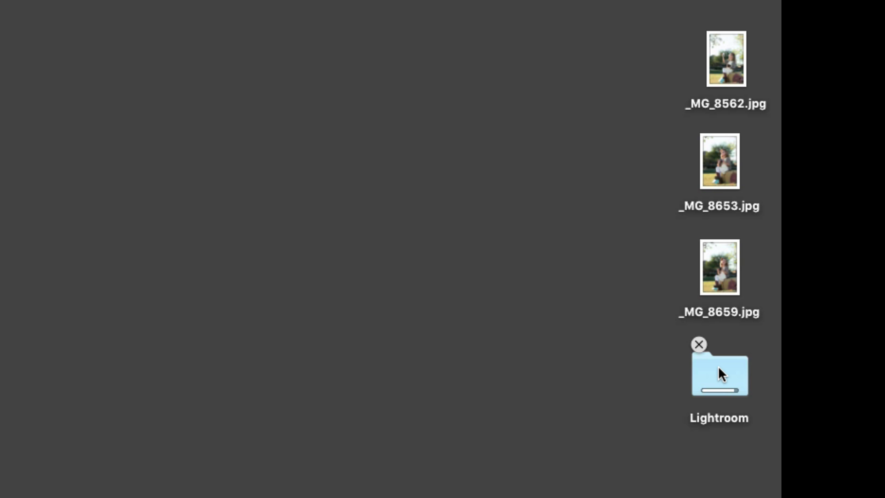
{"action": "left_click_drag", "start_coordinate": [718, 366], "coordinate": [70, 103]}
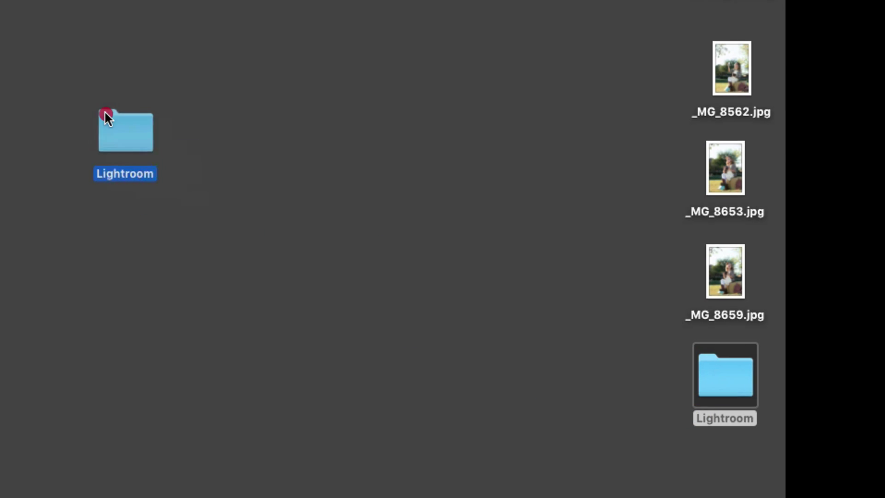
{"action": "left_click_drag", "start_coordinate": [123, 121], "coordinate": [122, 115]}
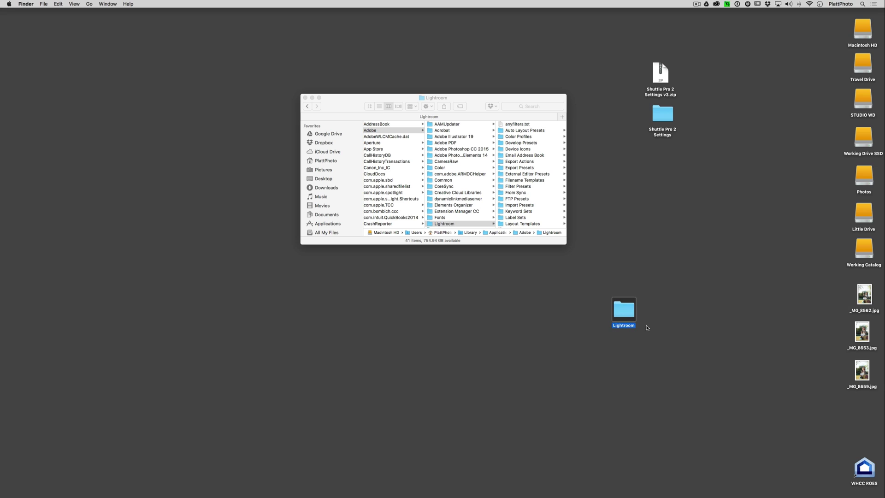
- Deselect the desktop folder, switch back to Lightroom and reopen the Presets preferences
{"action": "left_click", "coordinate": [616, 291]}
{"action": "key", "text": "super+Tab"}
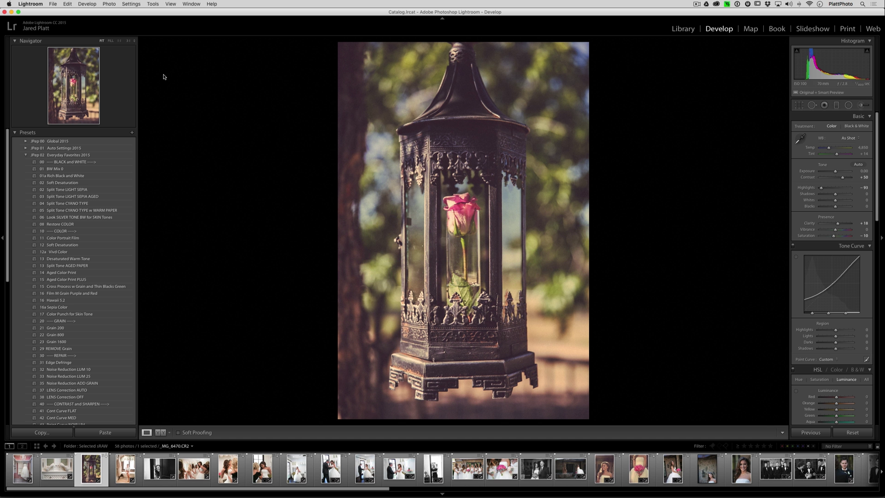
{"action": "left_click", "coordinate": [30, 4]}
{"action": "left_click", "coordinate": [37, 24]}
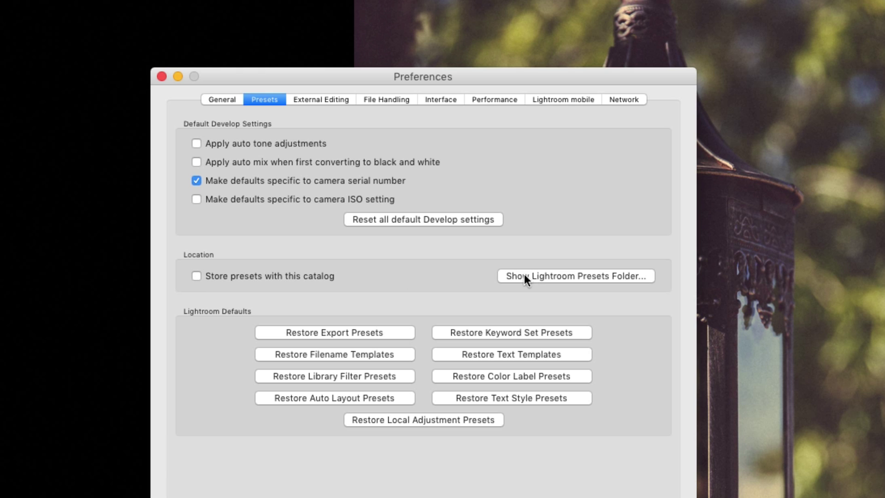
- Reveal the presets folder in Finder and select the Lightroom folder inside Adobe
{"action": "left_click", "coordinate": [582, 275]}
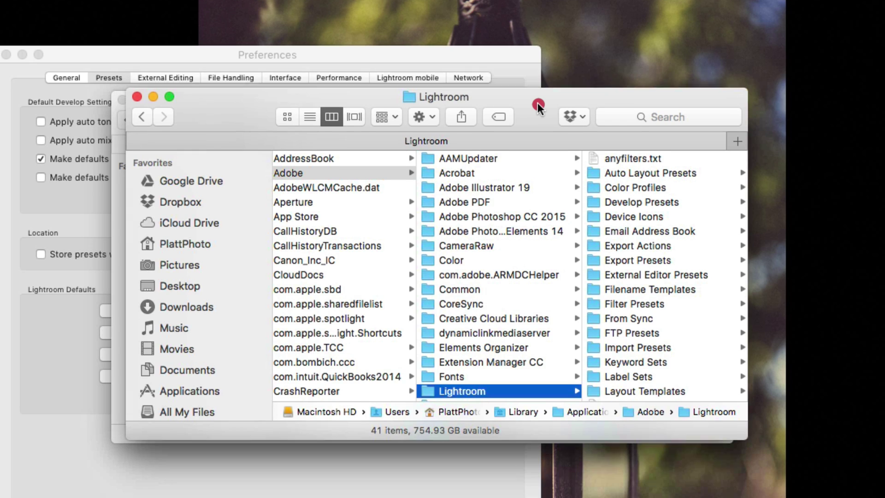
{"action": "left_click_drag", "start_coordinate": [538, 102], "coordinate": [537, 97]}
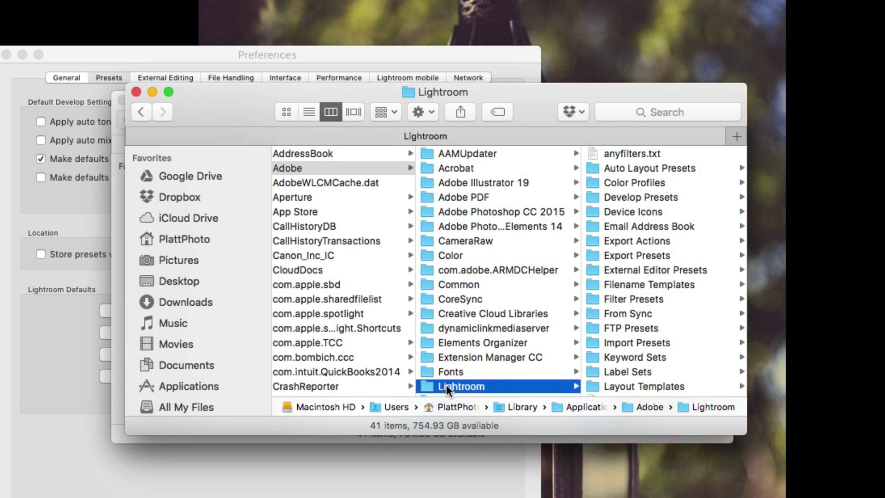
{"action": "scroll", "coordinate": [445, 384], "scroll_direction": "down", "scroll_amount": 4}
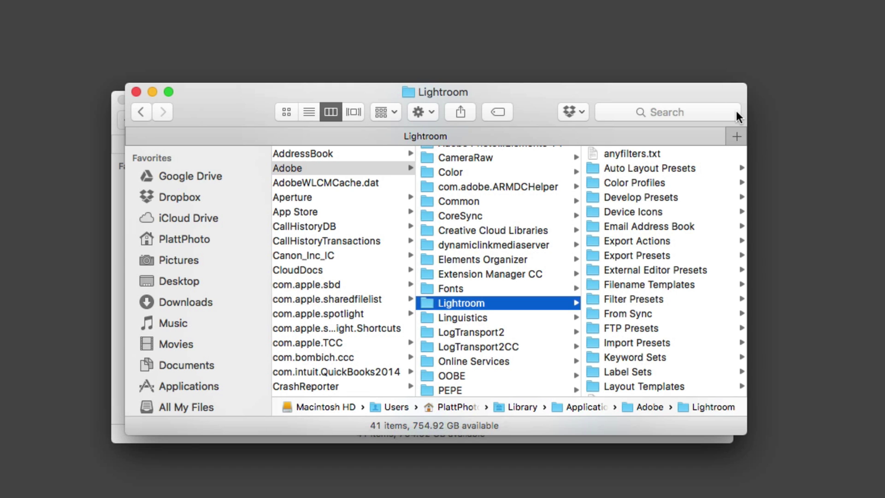
{"action": "left_click_drag", "start_coordinate": [531, 95], "coordinate": [504, 89]}
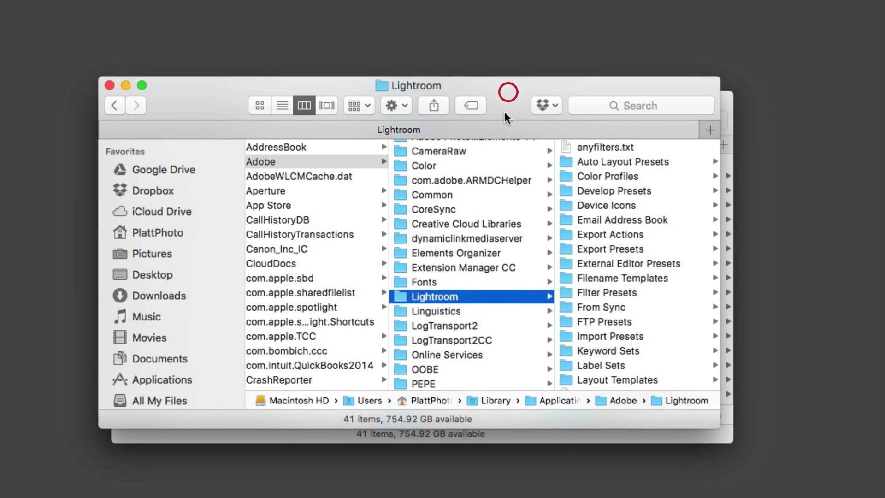
{"action": "left_click", "coordinate": [399, 296]}
- Trash the original Lightroom folder and drag the desktop copy into the Adobe folder, then open it
{"action": "key", "text": "super+BackSpace"}
{"action": "left_click", "coordinate": [398, 294]}
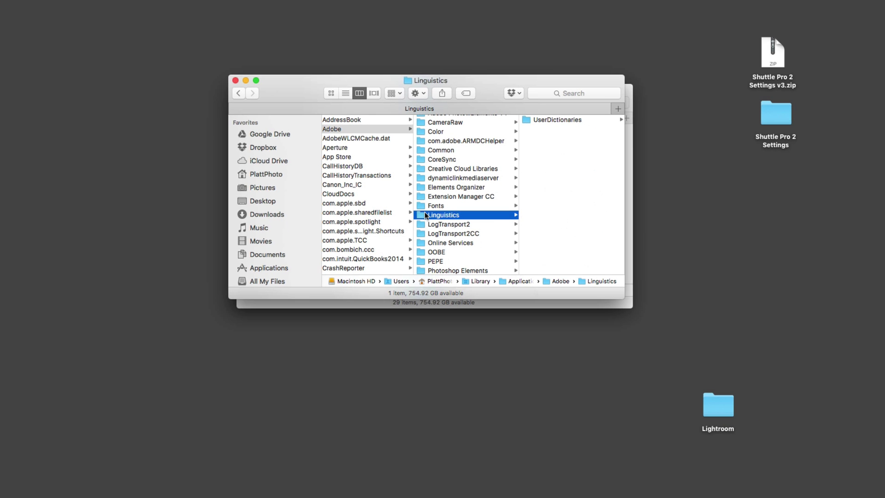
{"action": "left_click", "coordinate": [718, 401]}
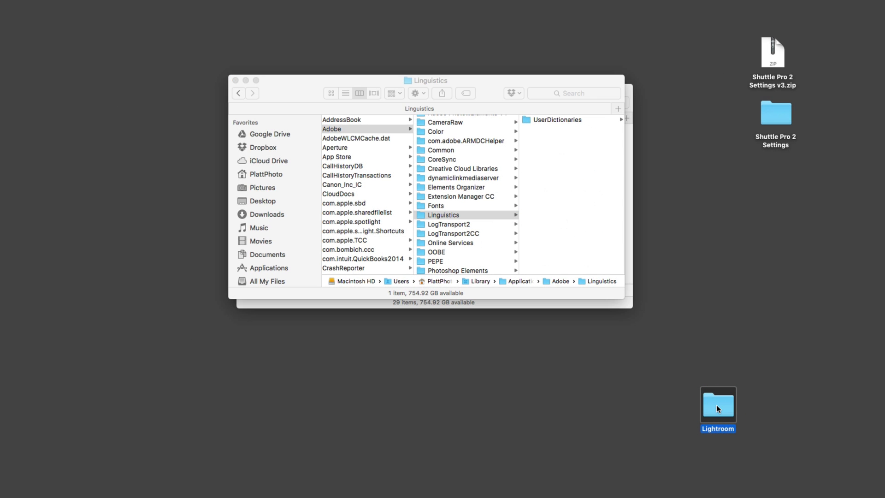
{"action": "left_click_drag", "start_coordinate": [717, 403], "coordinate": [332, 128]}
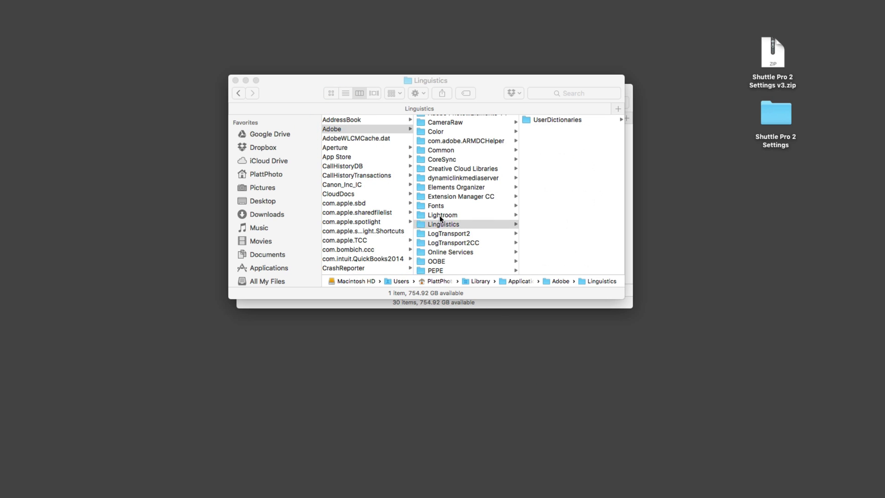
{"action": "left_click", "coordinate": [421, 215]}
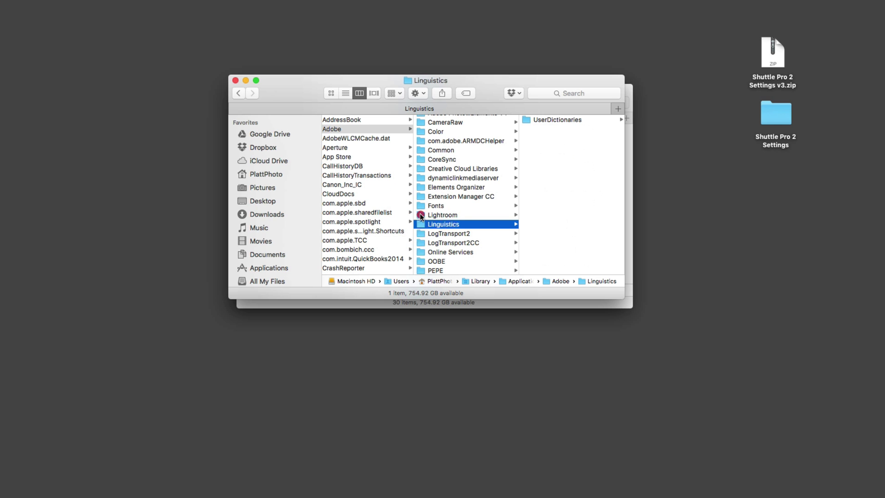
{"action": "left_click", "coordinate": [422, 215]}
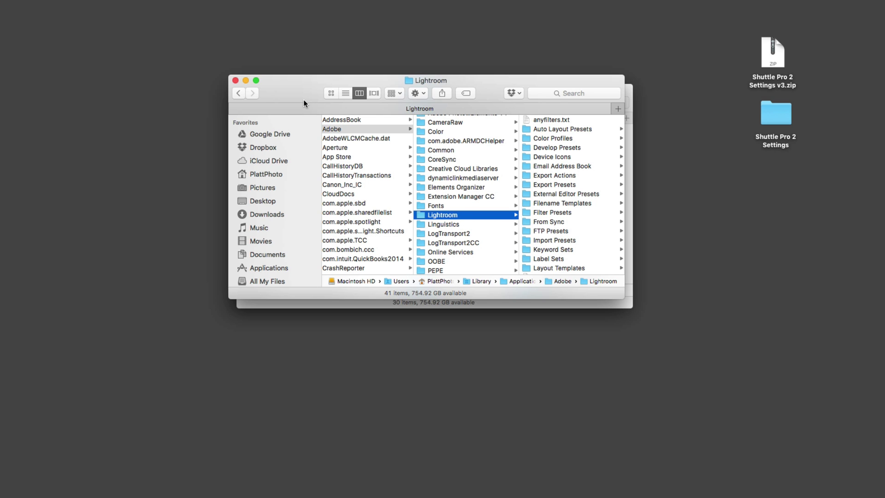
- Switch back to Lightroom and reopen Preferences on the Presets settings
{"action": "key", "text": "super+Tab"}
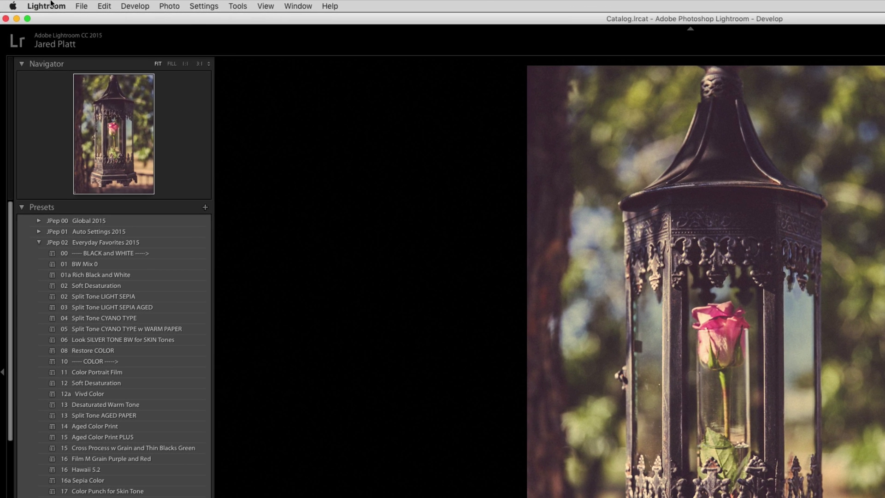
{"action": "left_click", "coordinate": [30, 4]}
{"action": "left_click", "coordinate": [54, 36]}
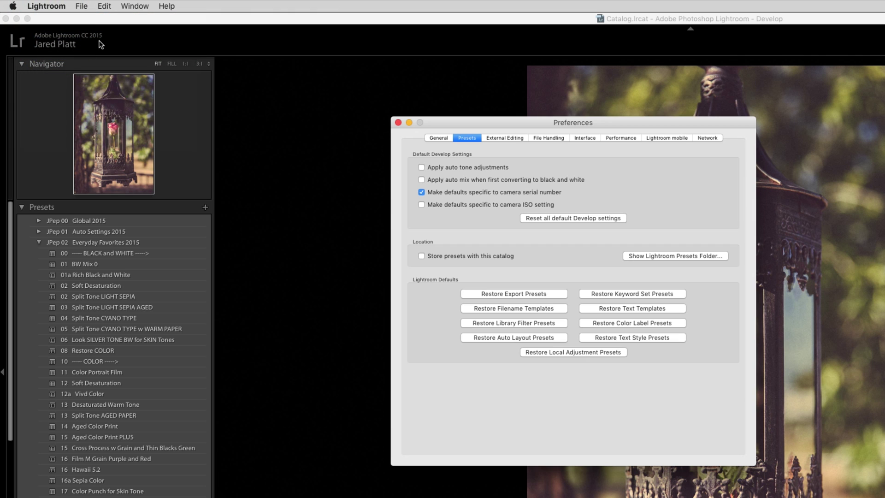